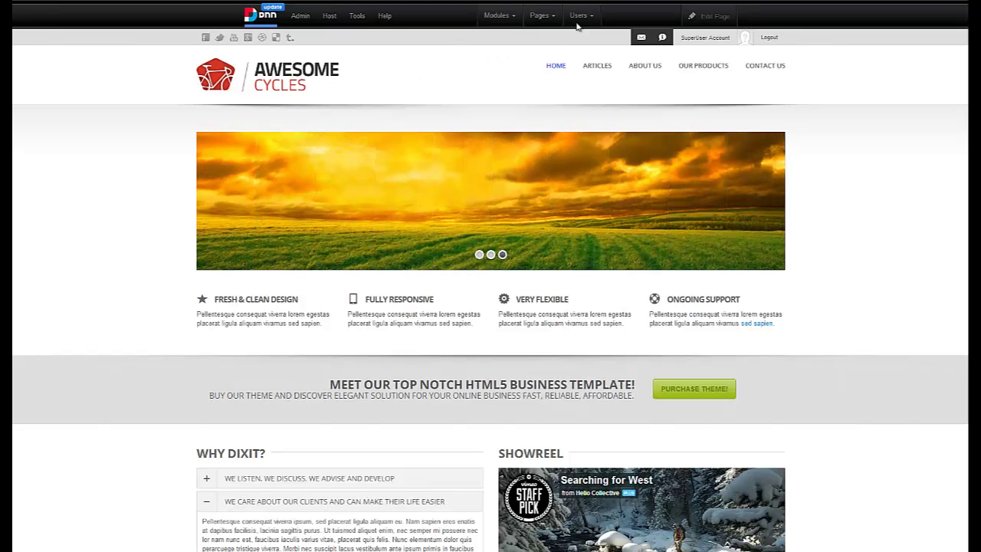
Step: Open the site's user management page and start the user import wizard
{"action": "mouse_move", "coordinate": [580, 17]}
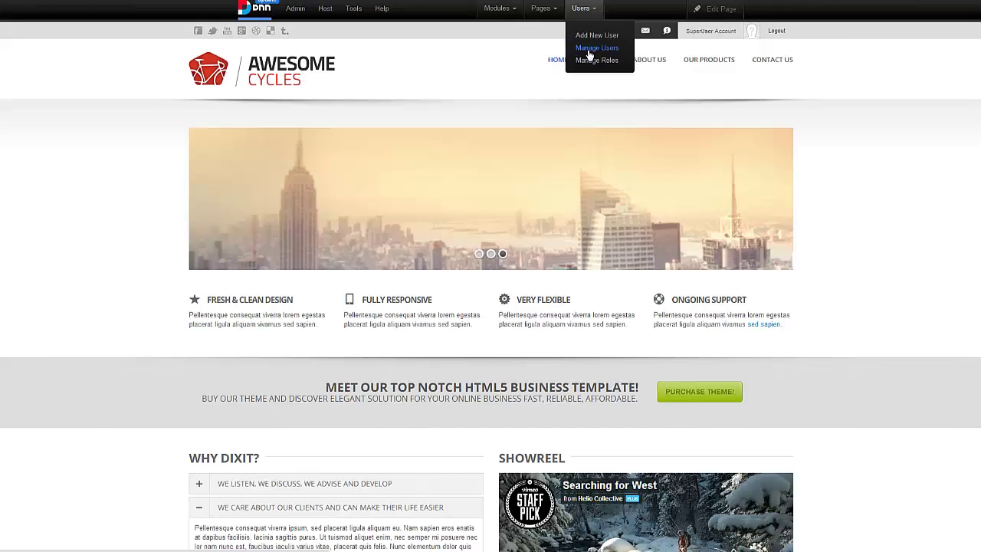
{"action": "left_click", "coordinate": [588, 49]}
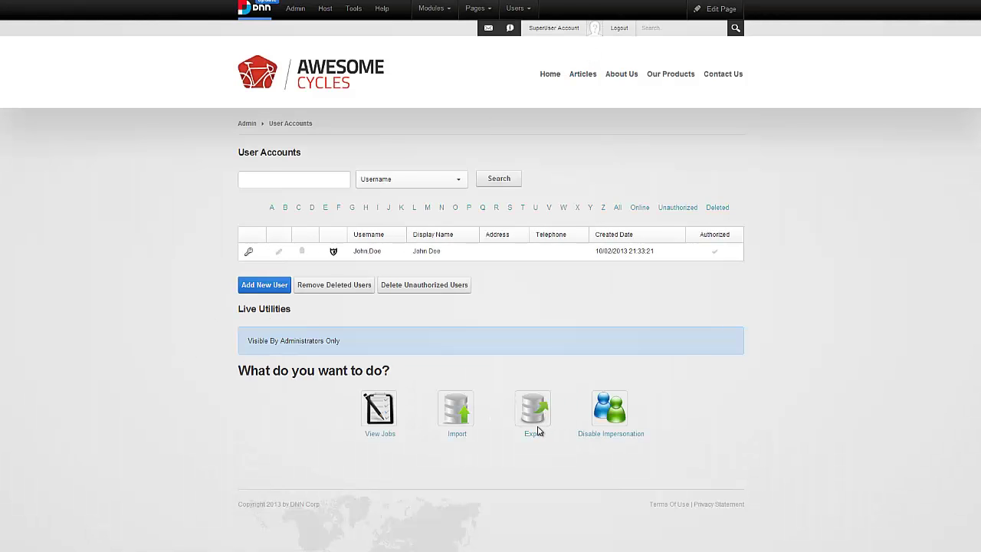
{"action": "left_click", "coordinate": [456, 410]}
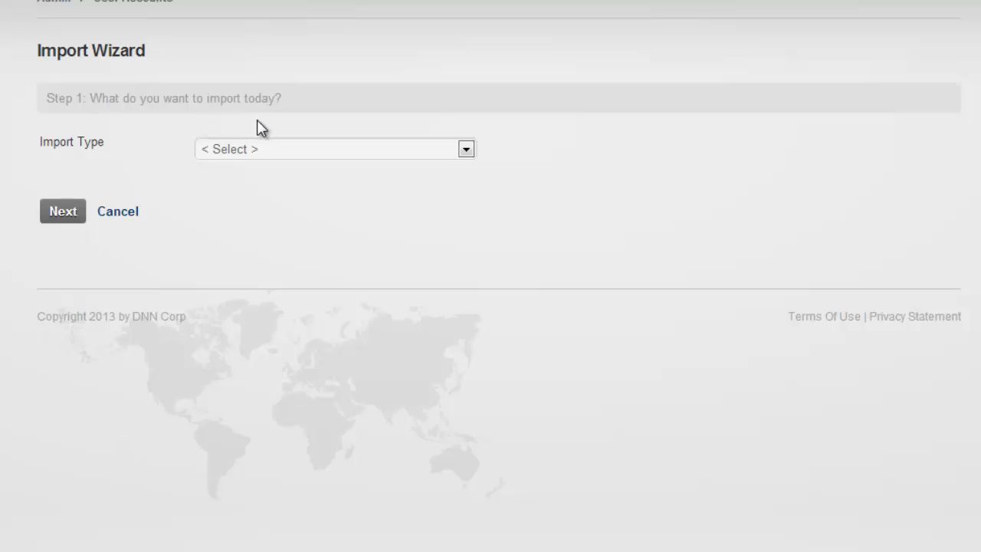
Step: Set the import type to User Accounts and the import action to Create Users
{"action": "left_click", "coordinate": [290, 152]}
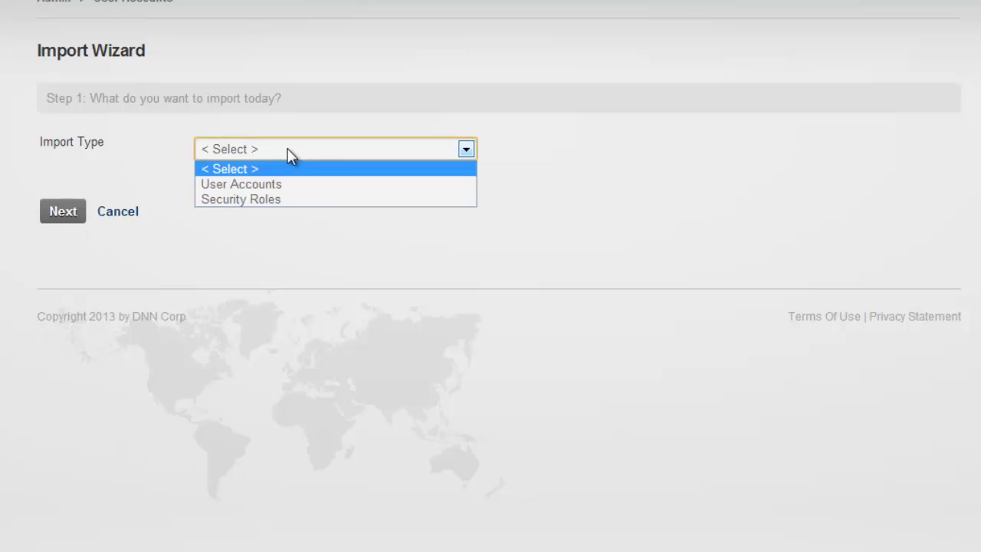
{"action": "left_click", "coordinate": [296, 187]}
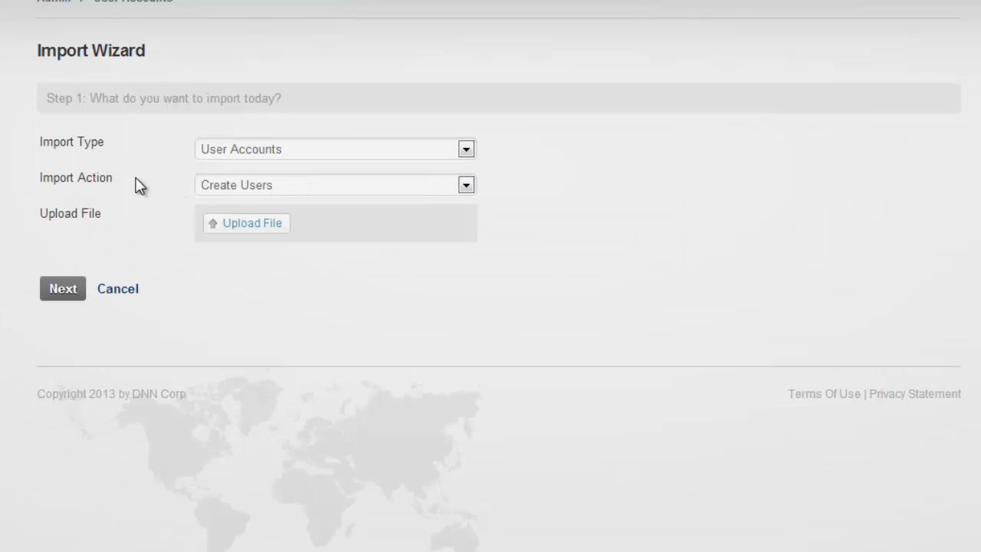
{"action": "left_click_drag", "start_coordinate": [42, 188], "coordinate": [81, 182]}
{"action": "double_click", "coordinate": [82, 182]}
{"action": "left_click", "coordinate": [341, 191]}
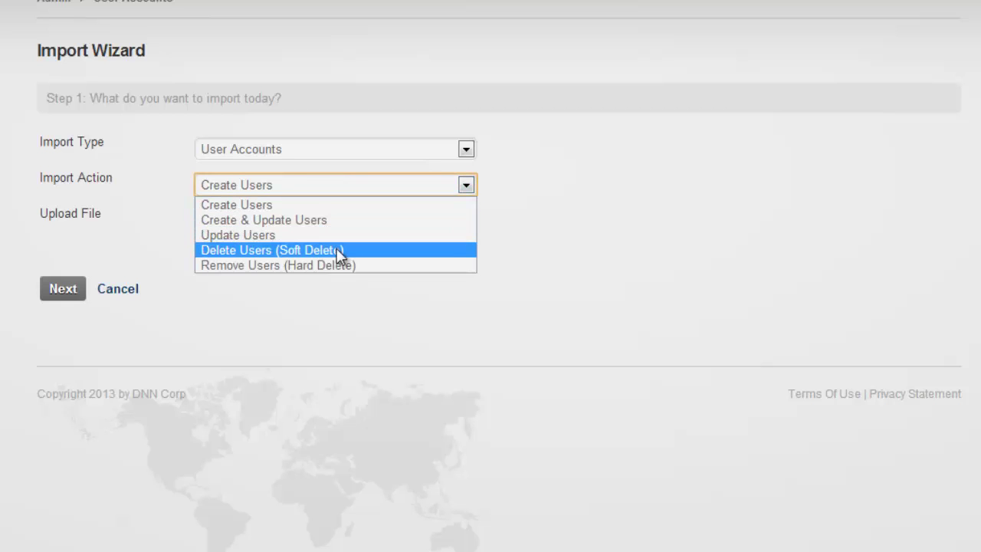
{"action": "left_click", "coordinate": [290, 205]}
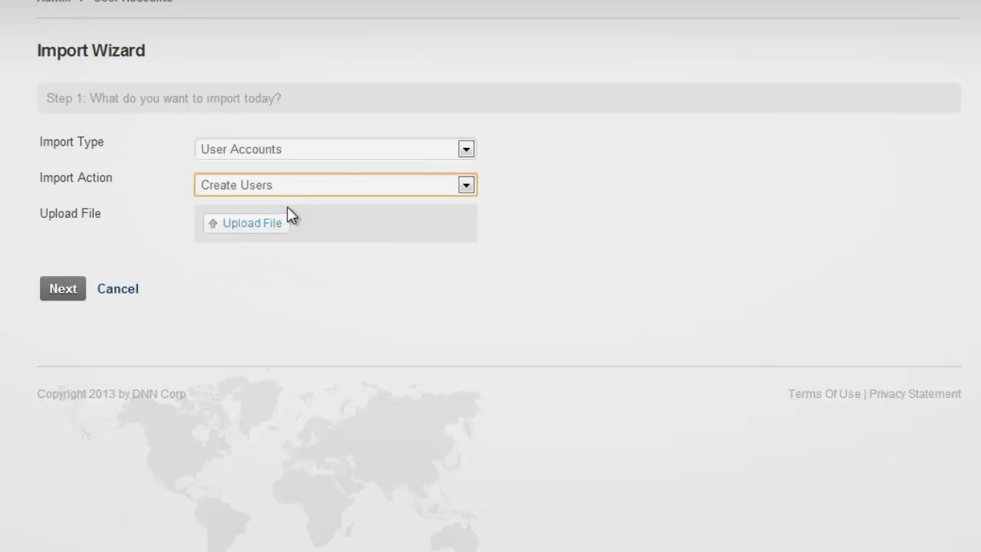
{"action": "left_click", "coordinate": [131, 201]}
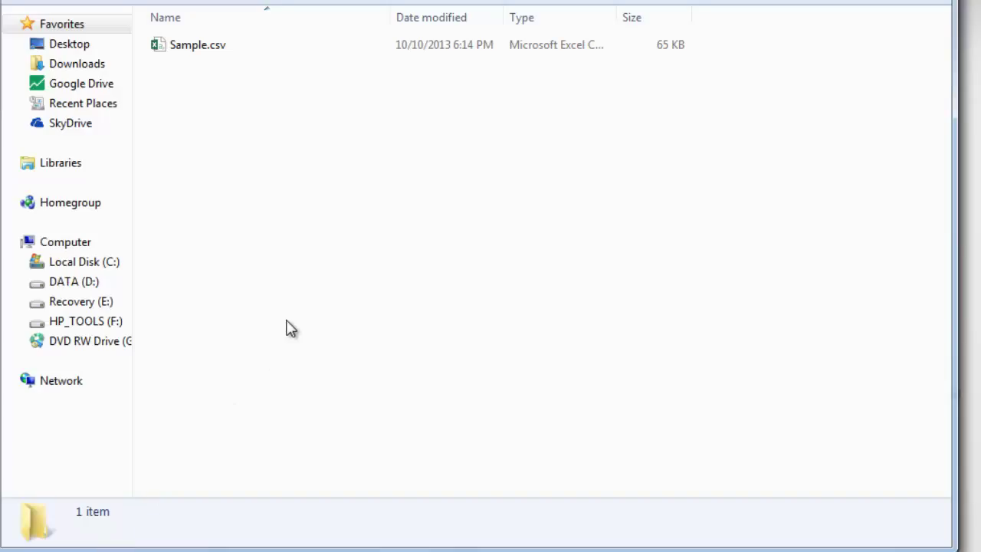
Step: Open Sample.csv from the CSV Data folder in Notepad, review its column headers and user rows, and close it
{"action": "left_click", "coordinate": [208, 54]}
{"action": "right_click", "coordinate": [212, 61]}
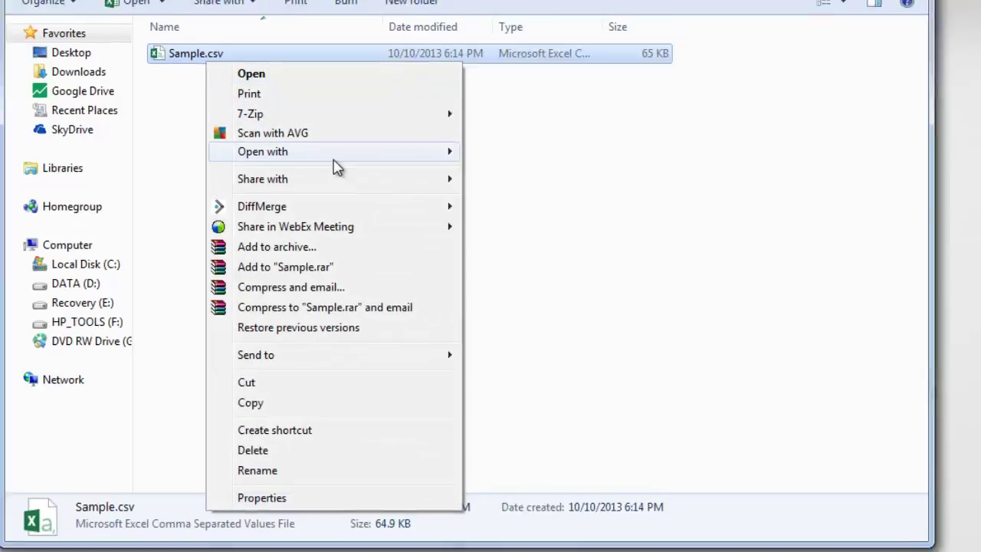
{"action": "mouse_move", "coordinate": [383, 147]}
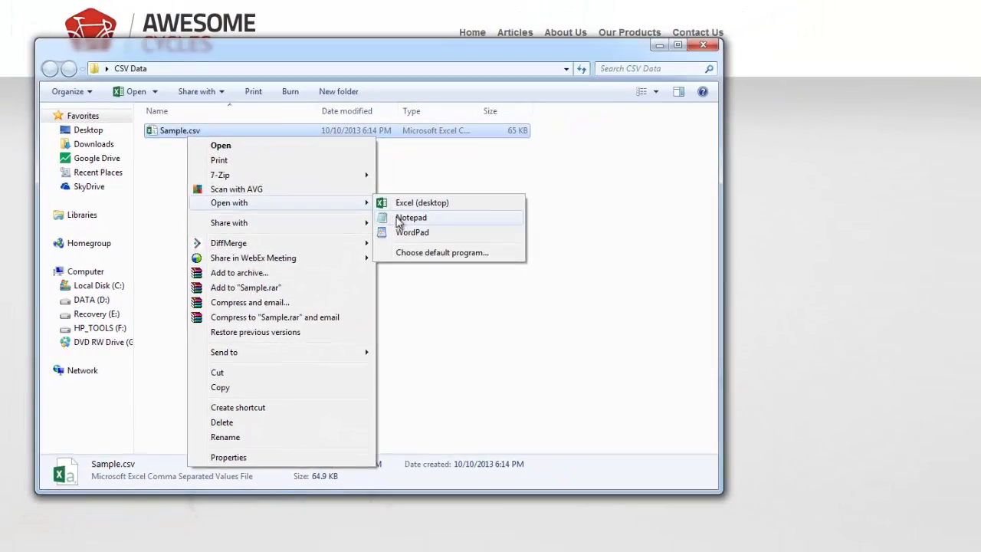
{"action": "left_click", "coordinate": [399, 221]}
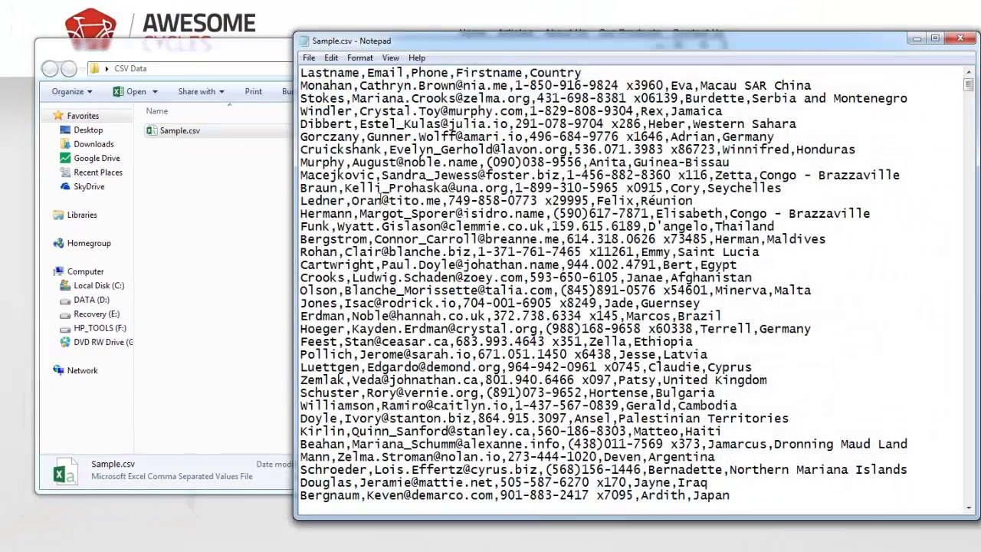
{"action": "left_click_drag", "start_coordinate": [295, 216], "coordinate": [2, 156]}
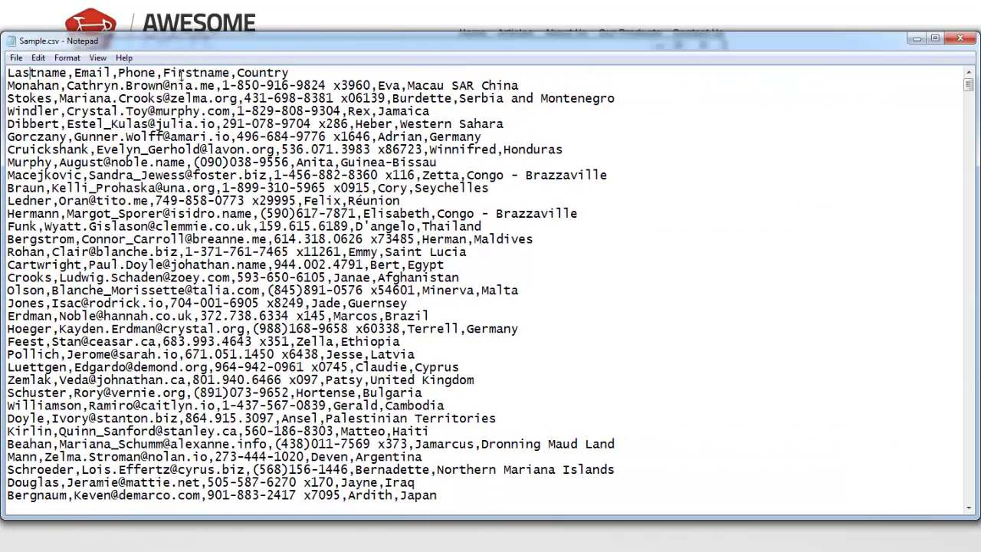
{"action": "left_click_drag", "start_coordinate": [117, 123], "coordinate": [157, 328]}
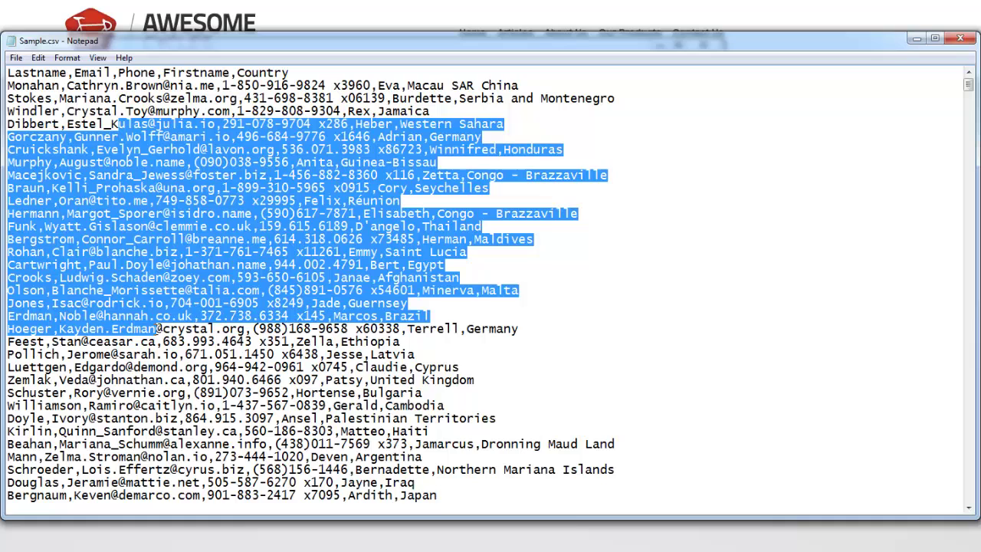
{"action": "left_click", "coordinate": [463, 355]}
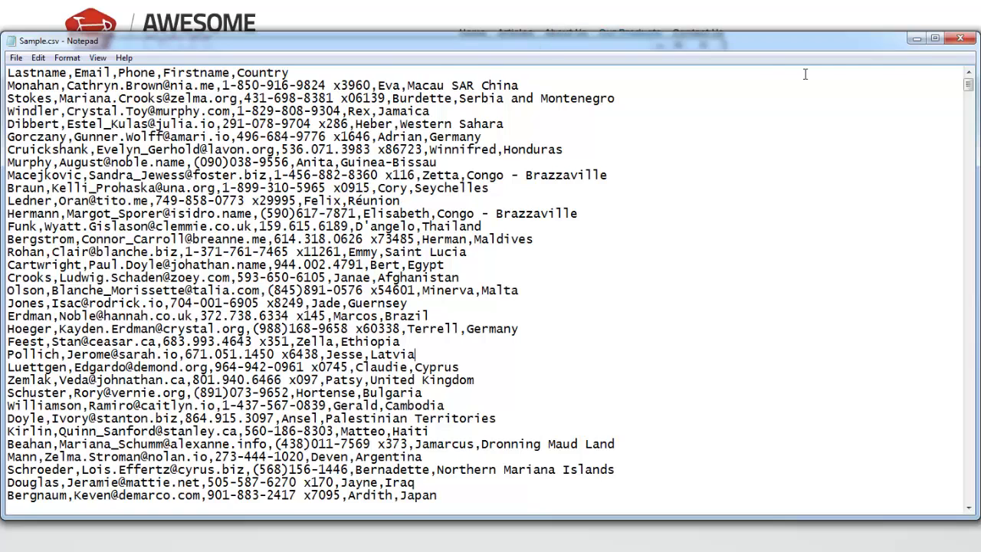
{"action": "left_click", "coordinate": [957, 38]}
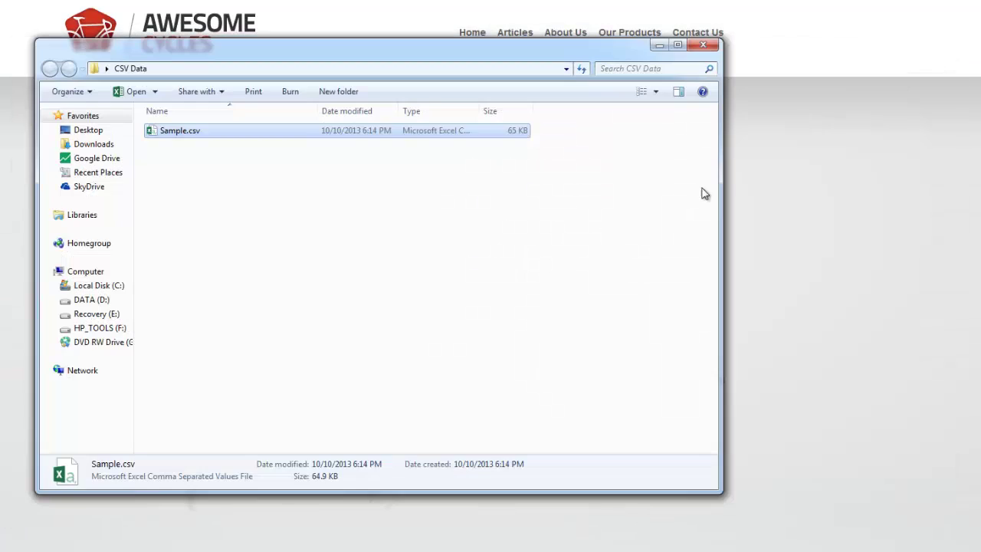
Step: Copy the CSV Data folder's path, upload Sample.csv from it to the import wizard, and continue to the column mapping
{"action": "left_click", "coordinate": [227, 68]}
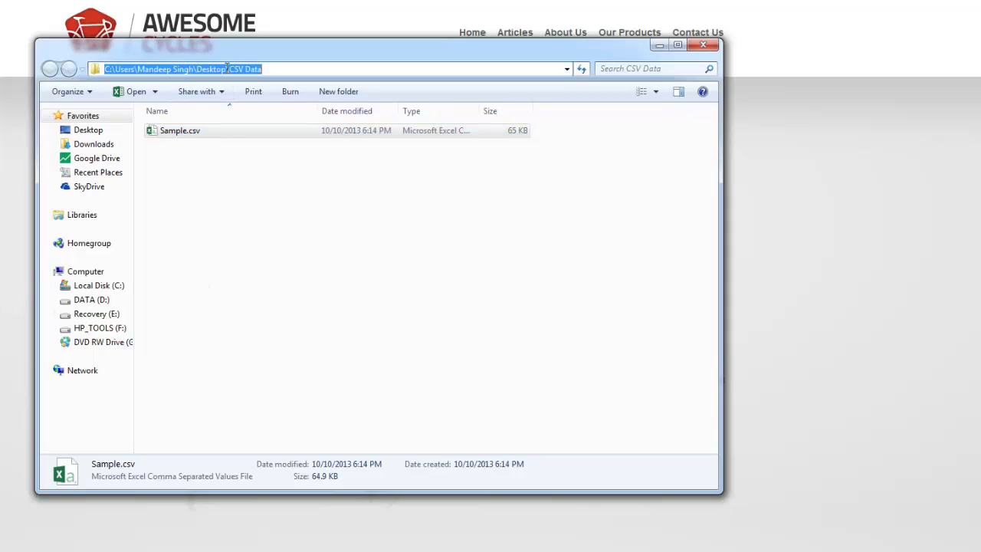
{"action": "key", "text": "alt+Tab"}
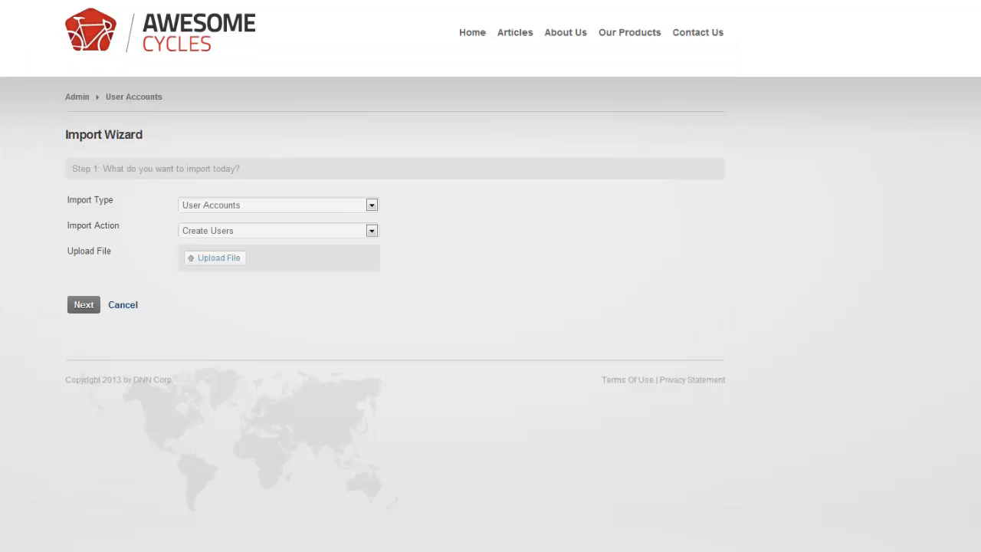
{"action": "left_click", "coordinate": [218, 260]}
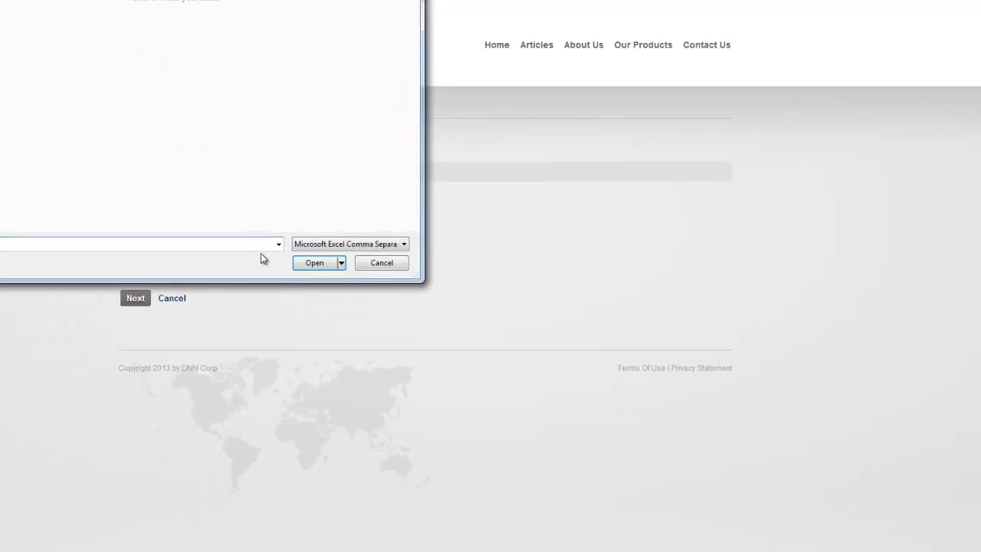
{"action": "key", "text": "ctrl+v"}
{"action": "key", "text": "Return"}
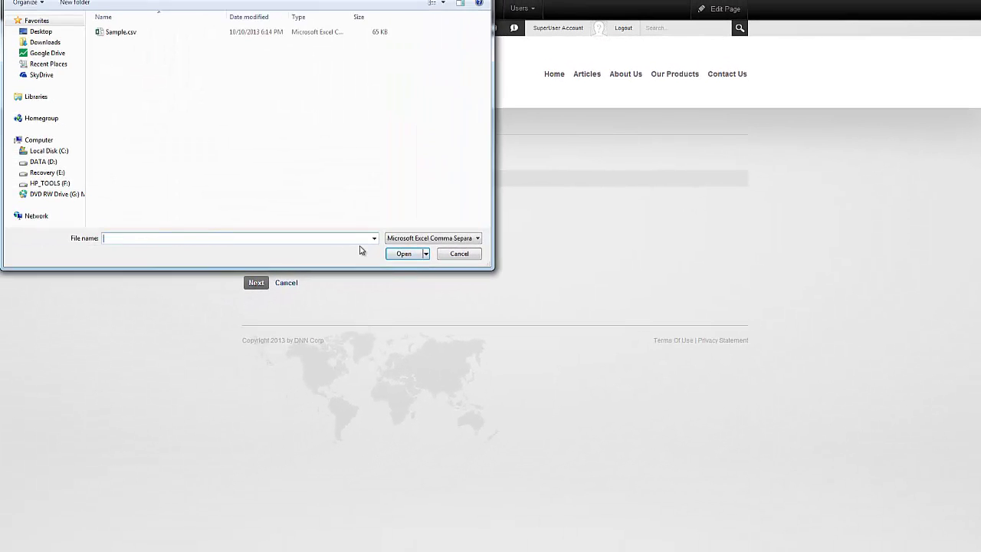
{"action": "double_click", "coordinate": [131, 35]}
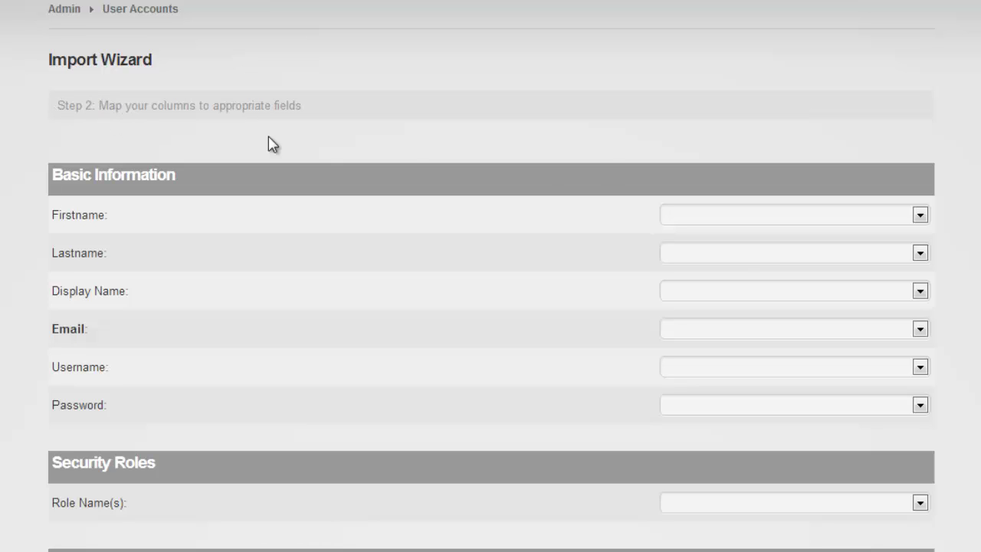
Step: Map the basic information fields Firstname and Lastname to the Firstname and Lastname columns of the file
{"action": "scroll", "coordinate": [601, 163], "scroll_direction": "down", "scroll_amount": 1}
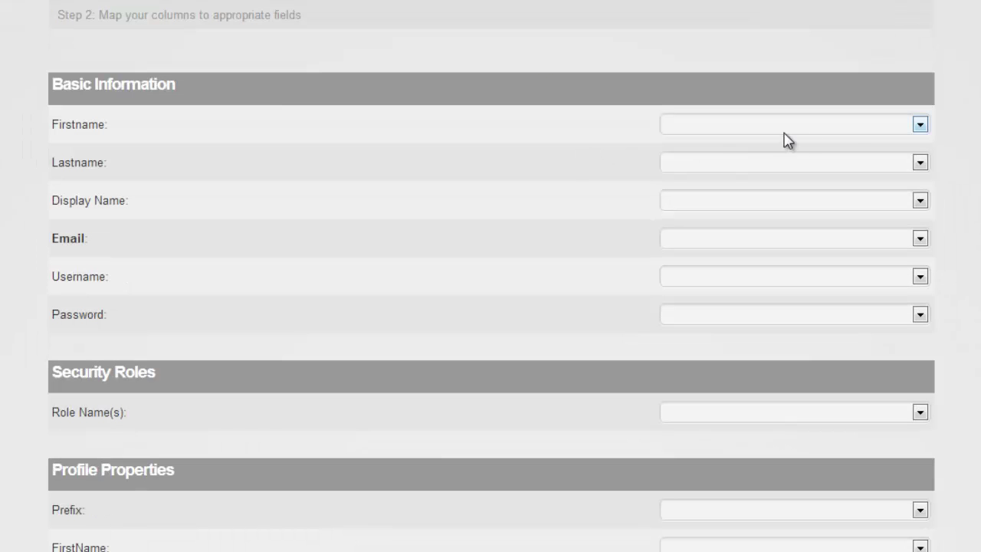
{"action": "left_click", "coordinate": [856, 126]}
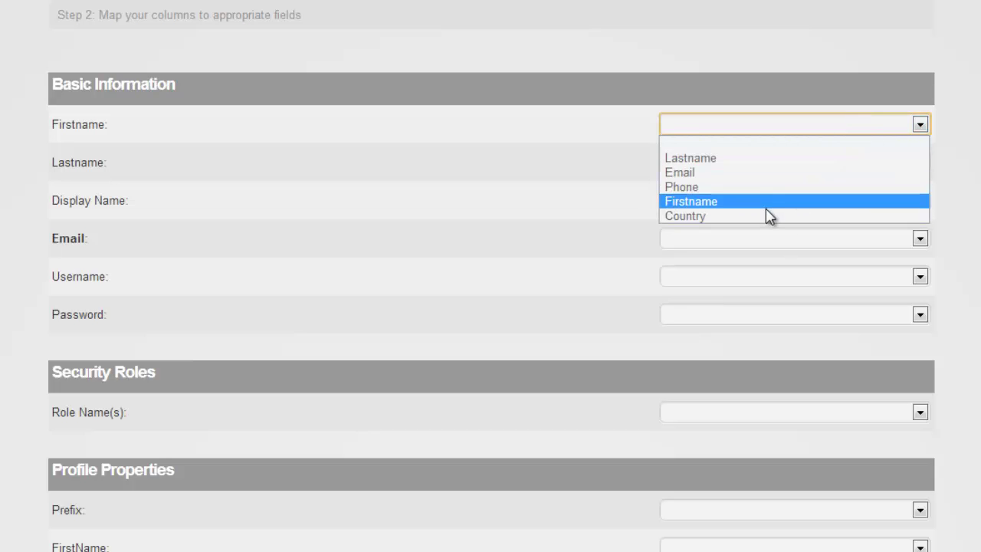
{"action": "left_click", "coordinate": [711, 201]}
{"action": "left_click", "coordinate": [682, 162]}
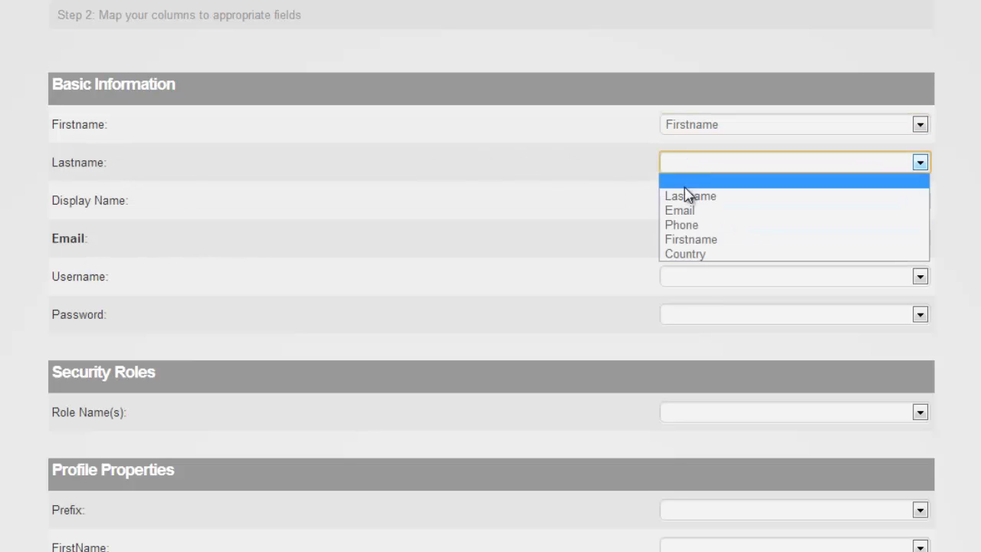
{"action": "left_click", "coordinate": [685, 195]}
Step: Map both the Email and Username fields to the Email column, leaving Display Name and Password unmapped
{"action": "left_click", "coordinate": [681, 202]}
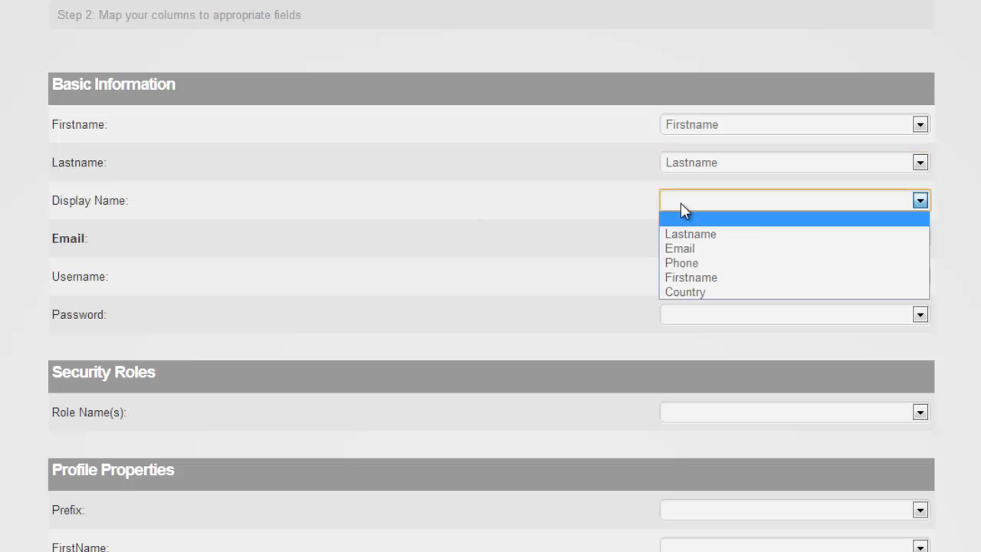
{"action": "left_click", "coordinate": [680, 203]}
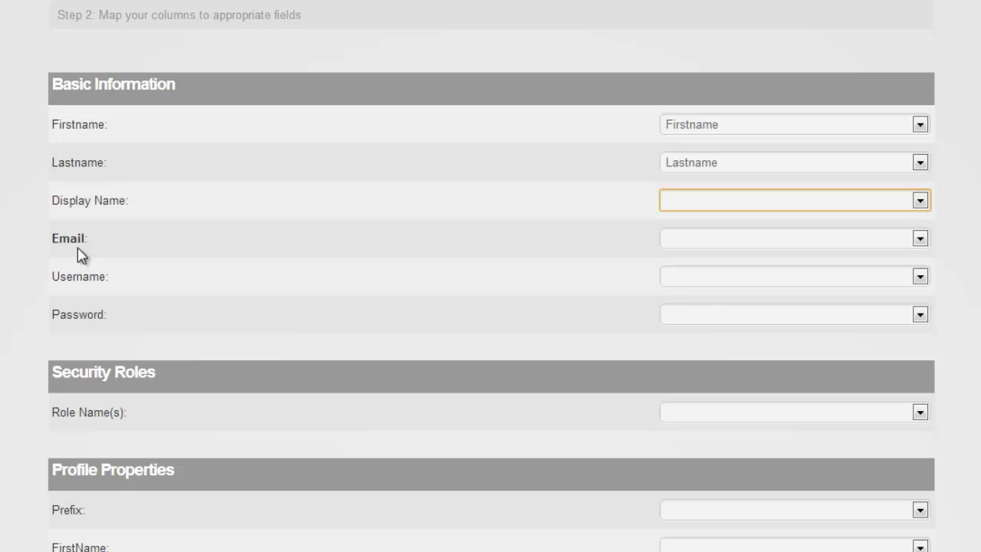
{"action": "left_click", "coordinate": [694, 241]}
{"action": "left_click", "coordinate": [692, 288]}
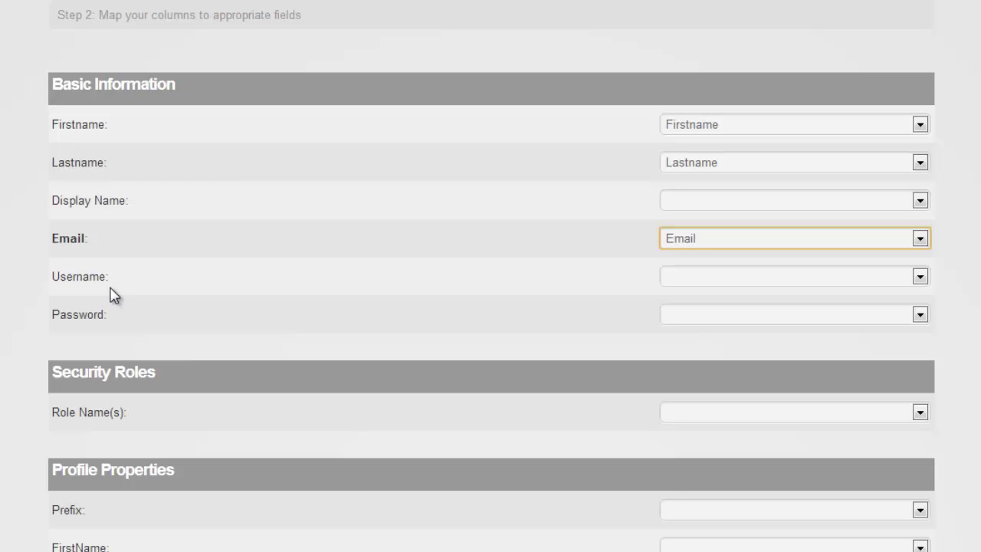
{"action": "left_click", "coordinate": [685, 278]}
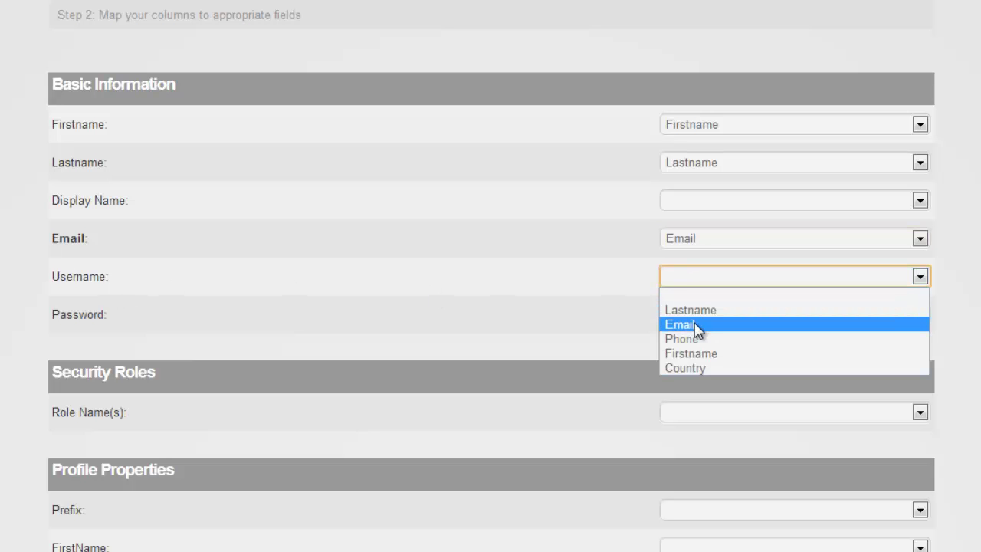
{"action": "left_click", "coordinate": [697, 329]}
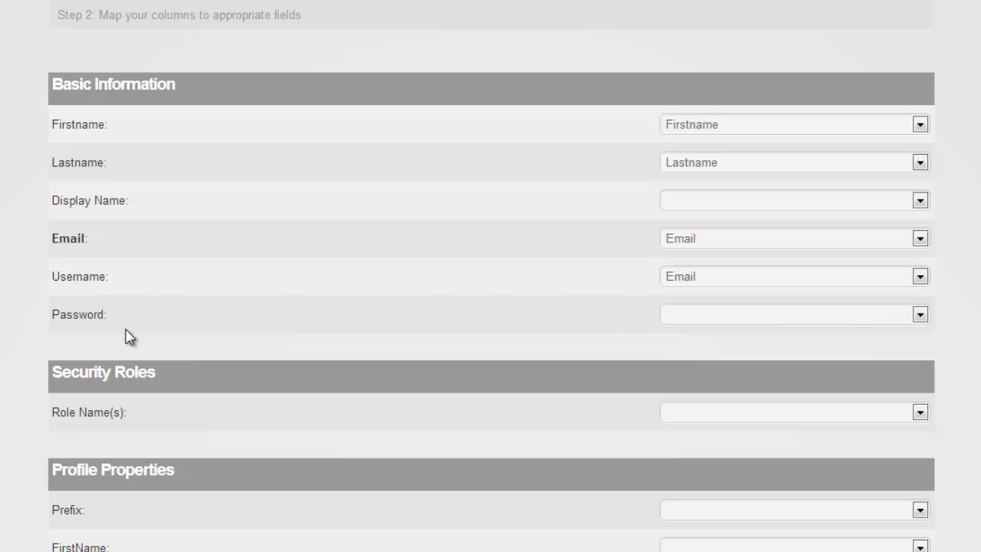
{"action": "left_click", "coordinate": [685, 321]}
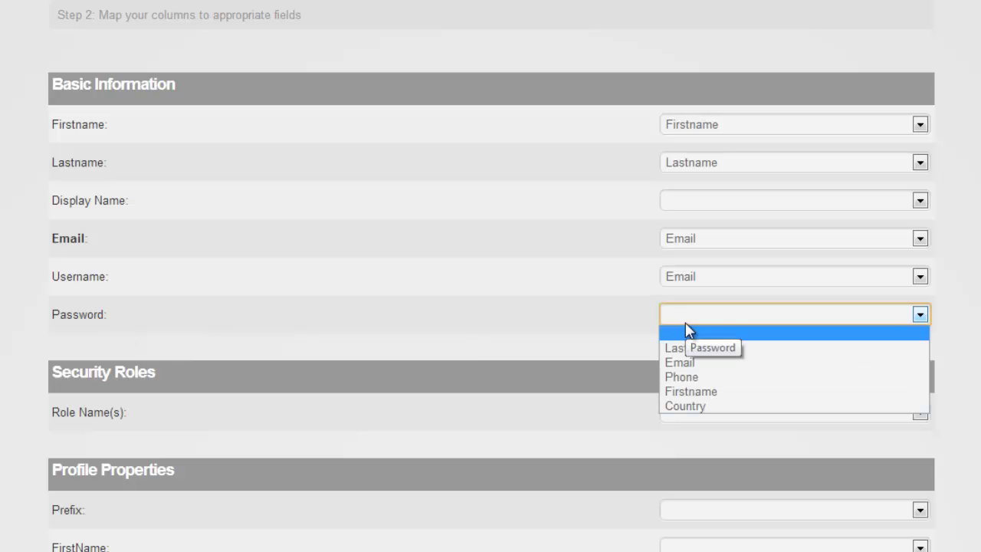
{"action": "left_click", "coordinate": [686, 331]}
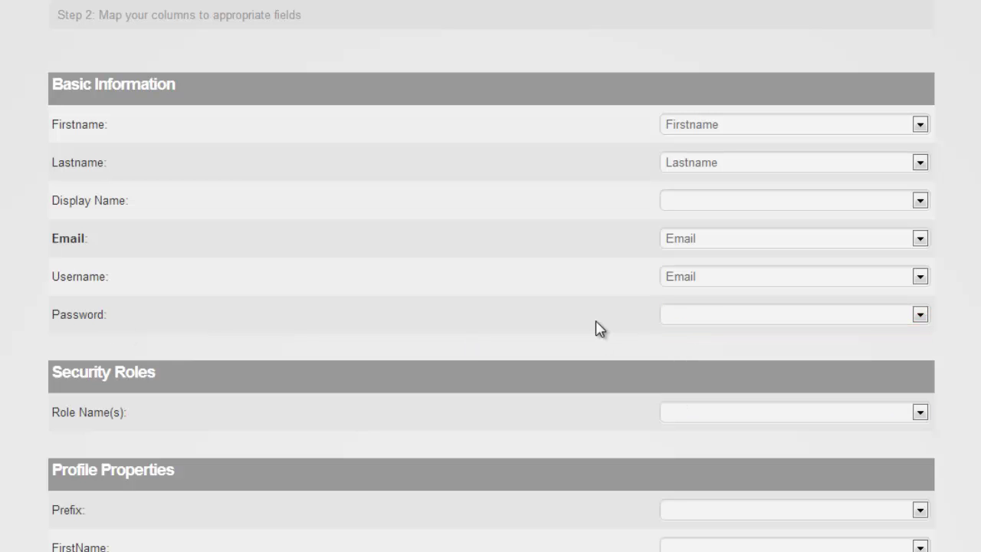
Step: Map the Telephone profile property to the Phone column and continue to the preview of the mapped data
{"action": "scroll", "coordinate": [588, 309], "scroll_direction": "down", "scroll_amount": 2}
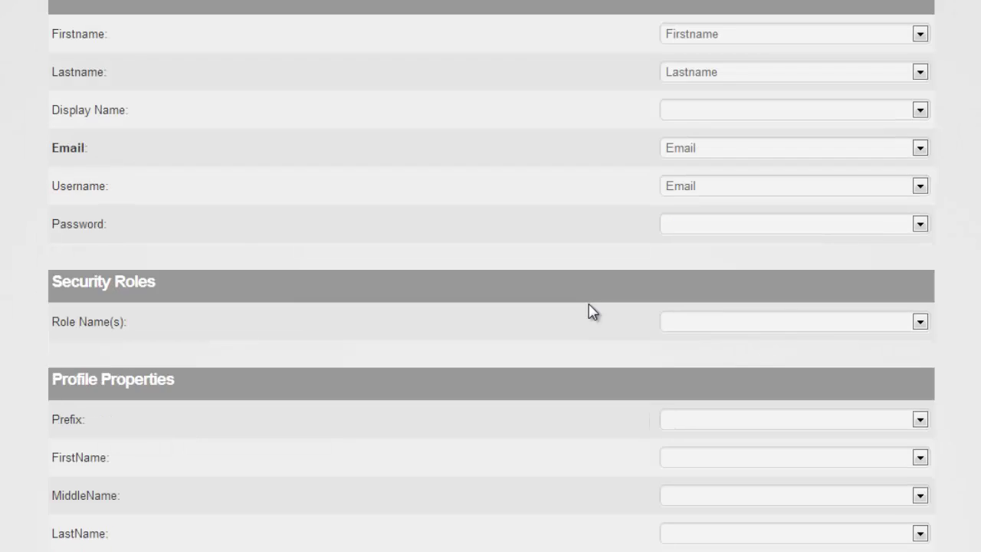
{"action": "scroll", "coordinate": [571, 314], "scroll_direction": "down", "scroll_amount": 4}
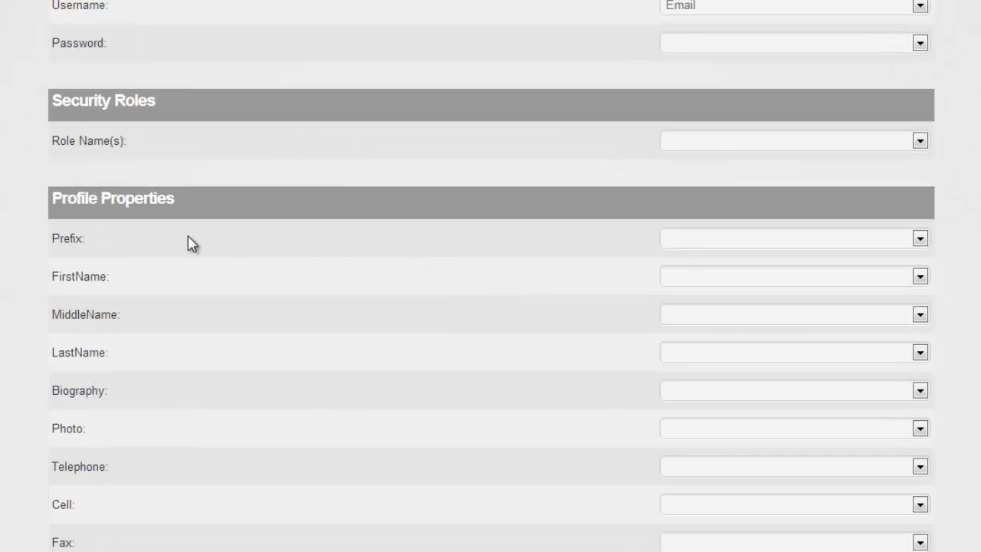
{"action": "scroll", "coordinate": [185, 241], "scroll_direction": "down", "scroll_amount": 4}
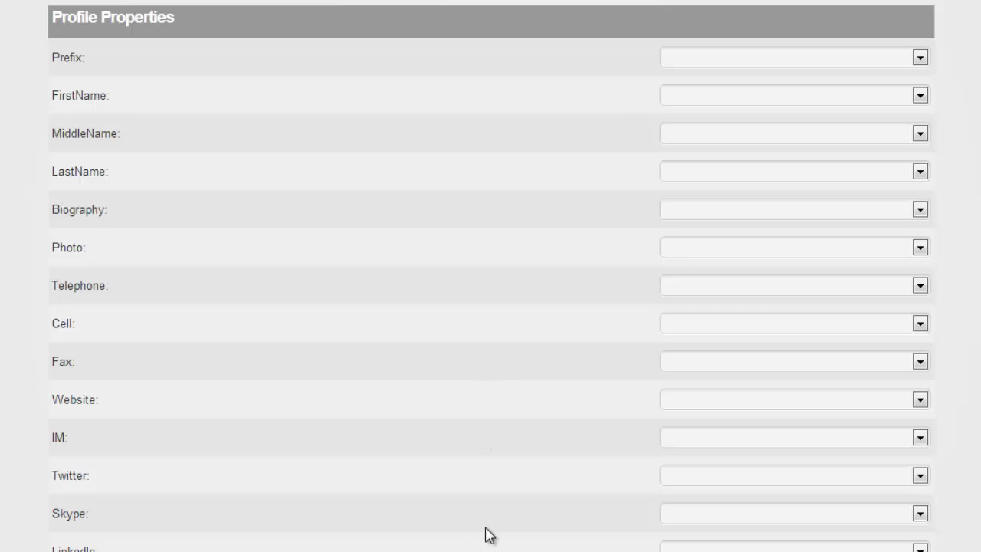
{"action": "scroll", "coordinate": [488, 534], "scroll_direction": "down", "scroll_amount": 2}
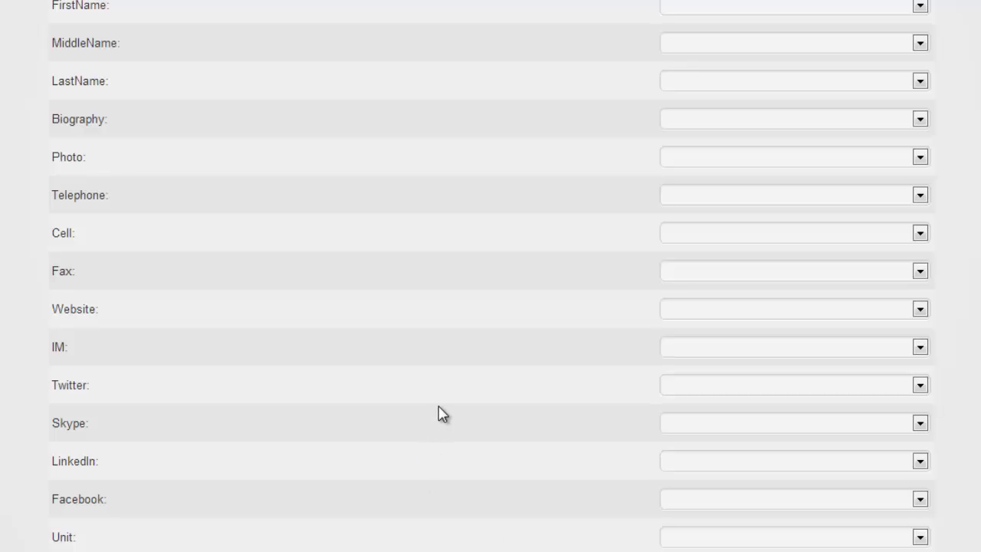
{"action": "scroll", "coordinate": [440, 411], "scroll_direction": "down", "scroll_amount": 4}
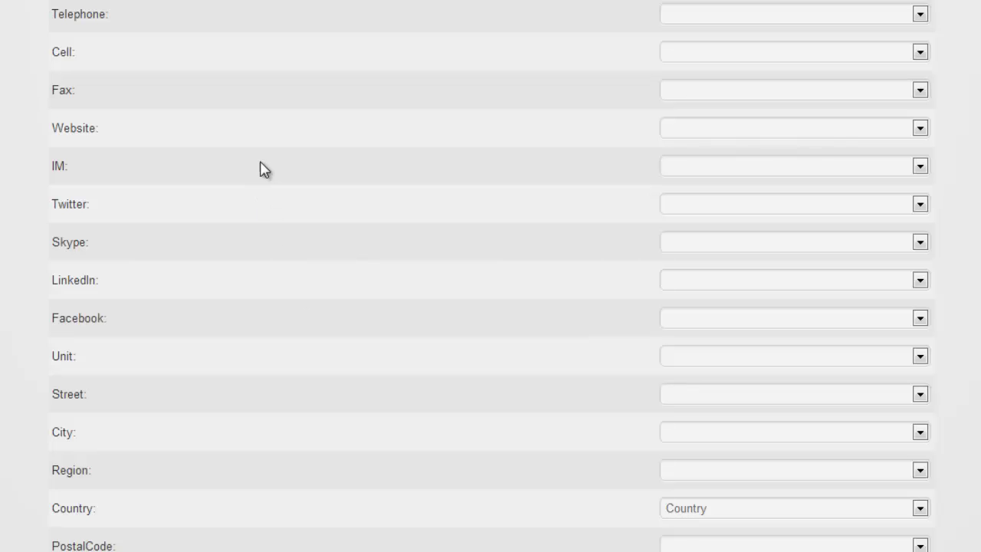
{"action": "left_click", "coordinate": [724, 23]}
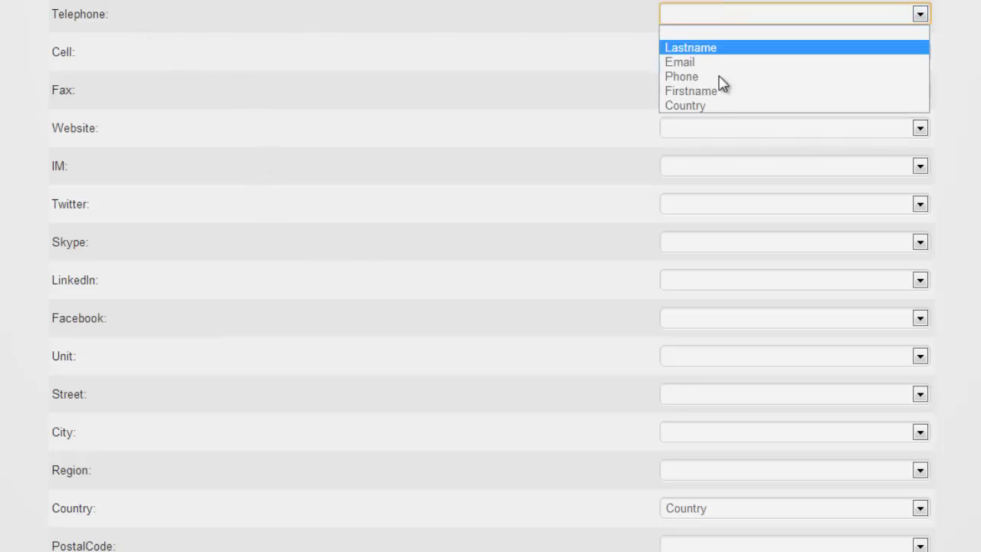
{"action": "left_click", "coordinate": [712, 79]}
{"action": "left_click", "coordinate": [559, 132]}
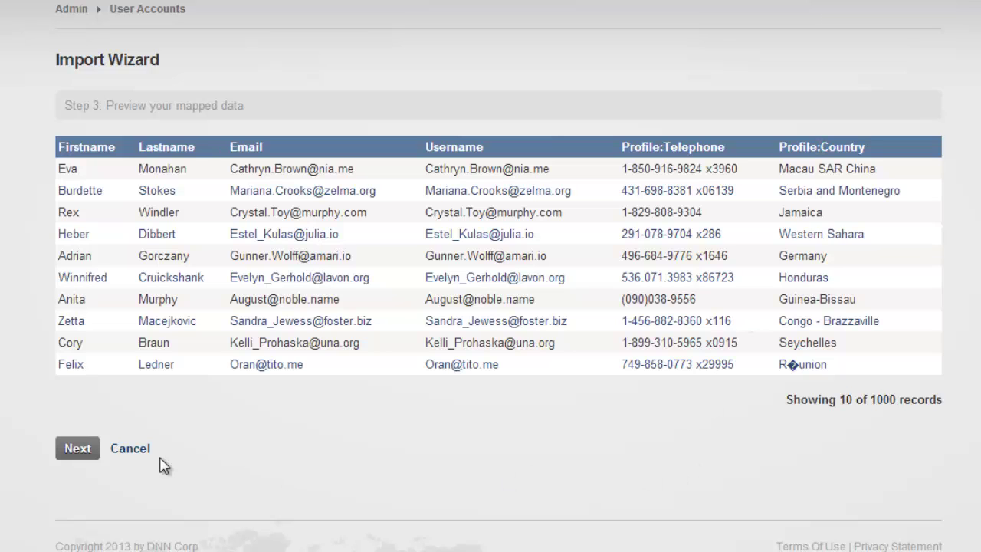
Step: Accept the data preview and set automatic display name generation to Firstname and lastname in the import options
{"action": "left_click", "coordinate": [95, 456]}
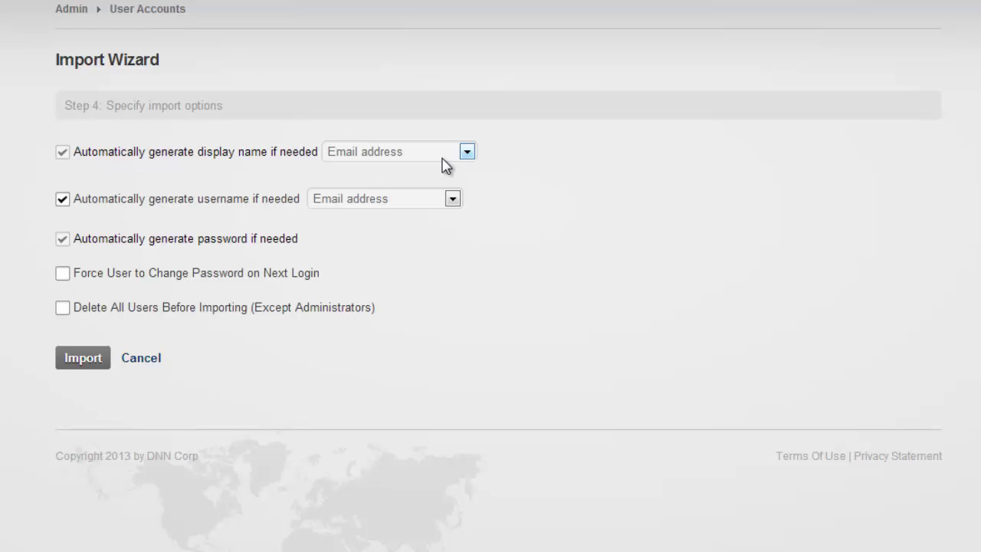
{"action": "left_click", "coordinate": [467, 152]}
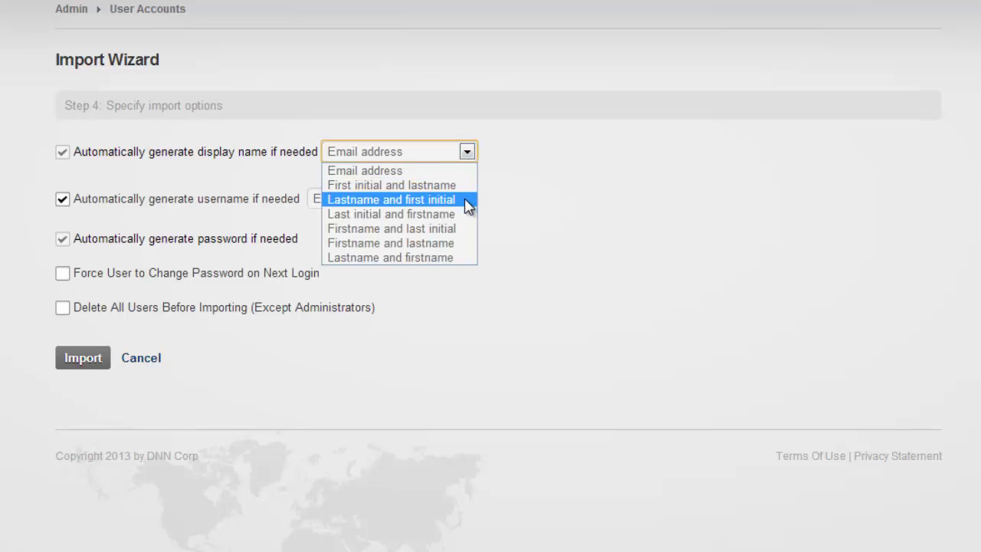
{"action": "left_click", "coordinate": [465, 243]}
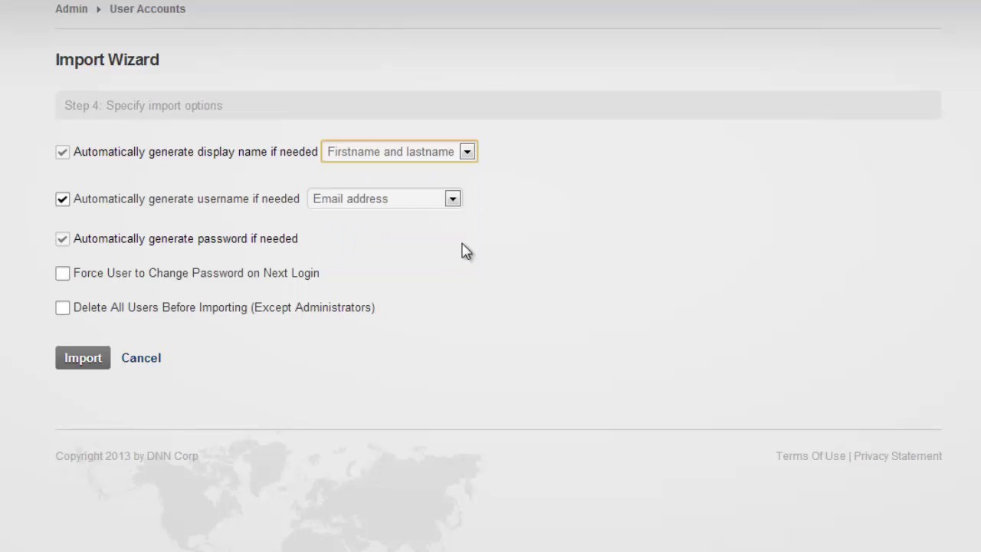
{"action": "left_click", "coordinate": [201, 187]}
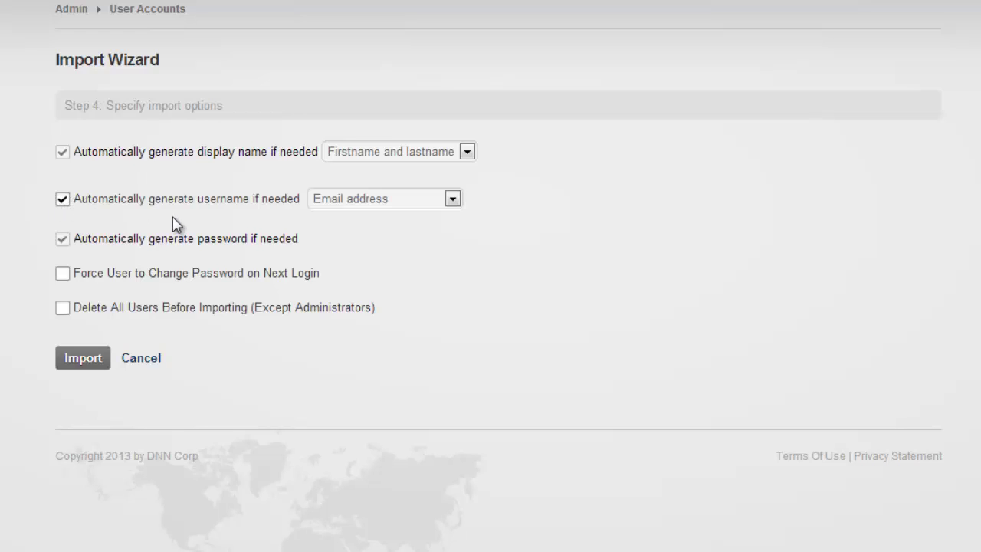
Step: Keep Email address as the format for automatically generated usernames and start the user import
{"action": "left_click", "coordinate": [354, 206]}
{"action": "left_click", "coordinate": [354, 206]}
{"action": "left_click", "coordinate": [82, 357]}
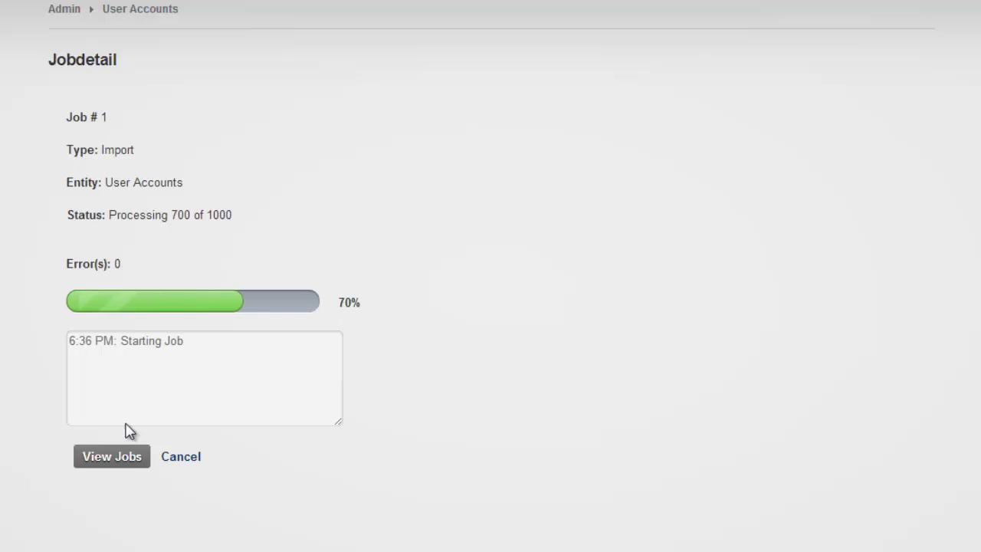
Step: Check the import job's status in the jobs list, review its details and log, and return to User Accounts
{"action": "left_click", "coordinate": [139, 458]}
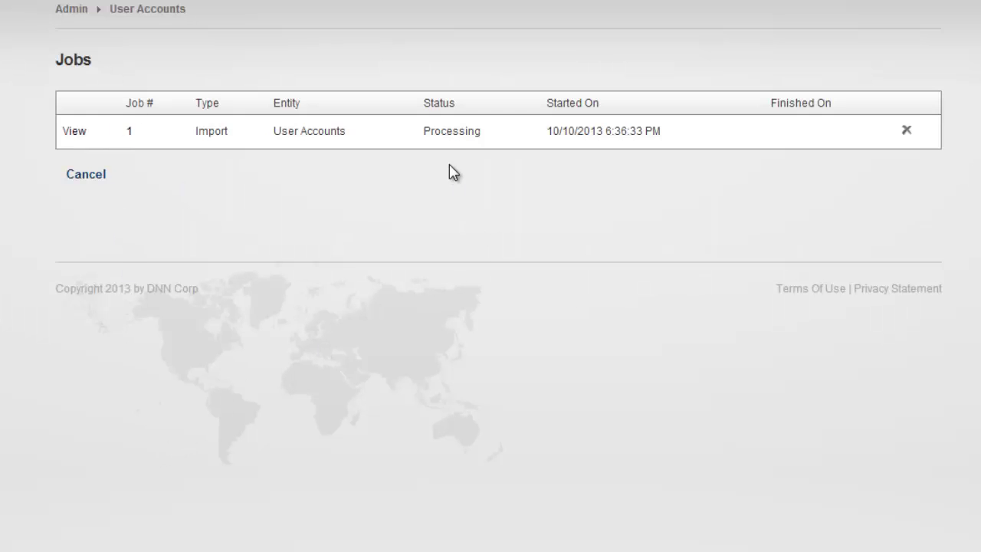
{"action": "left_click", "coordinate": [75, 132]}
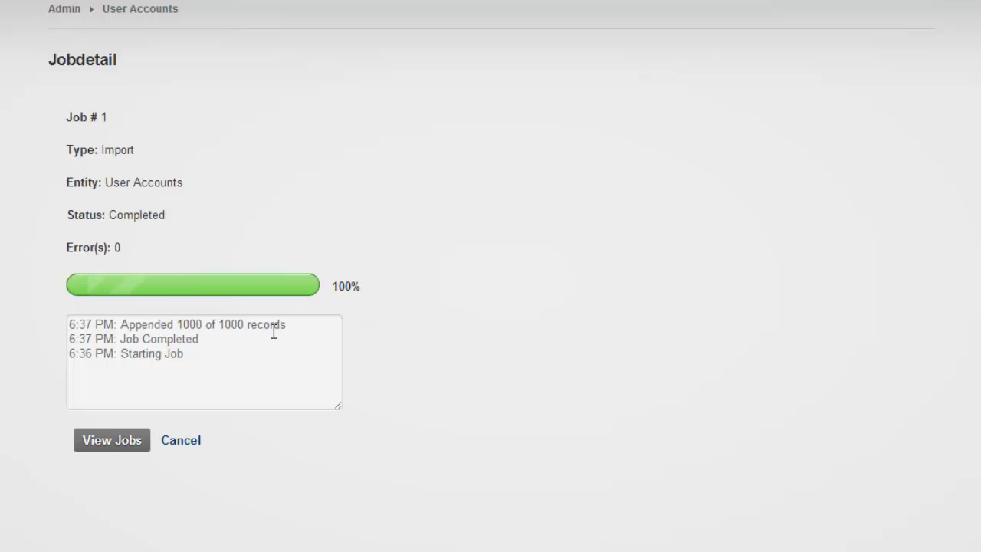
{"action": "left_click", "coordinate": [215, 438]}
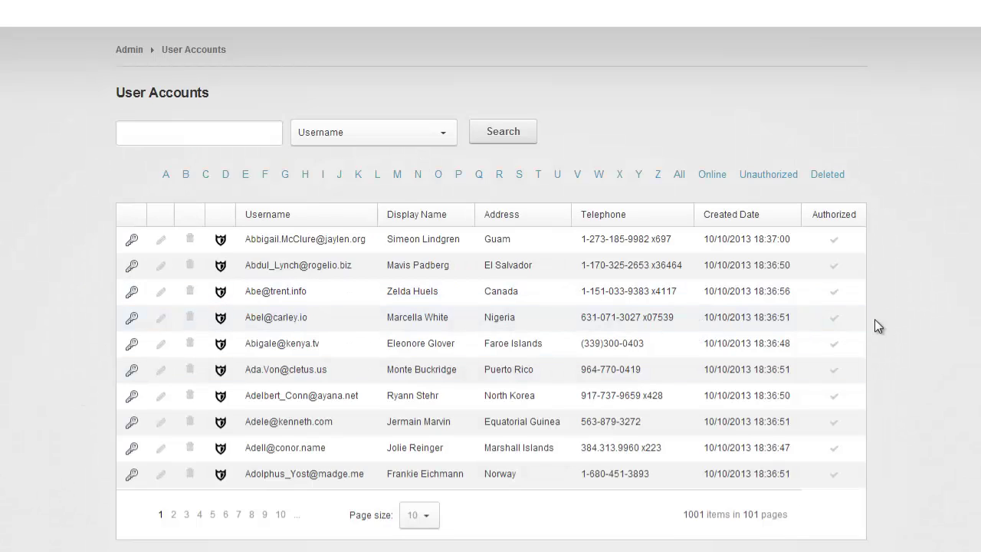
Step: Review the imported accounts list, open the first user's account details for inspection, and close them without changes
{"action": "scroll", "coordinate": [889, 312], "scroll_direction": "down", "scroll_amount": 2}
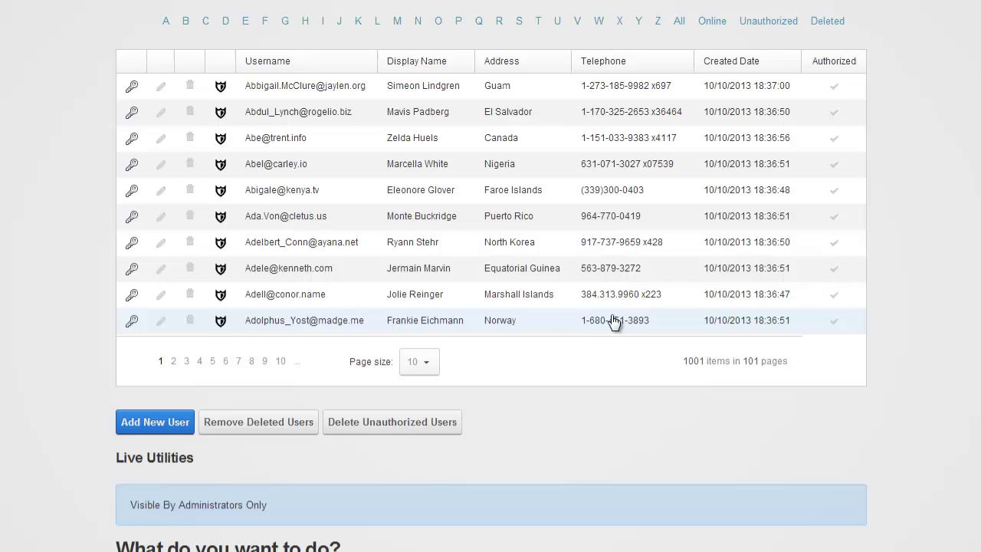
{"action": "left_click", "coordinate": [160, 88]}
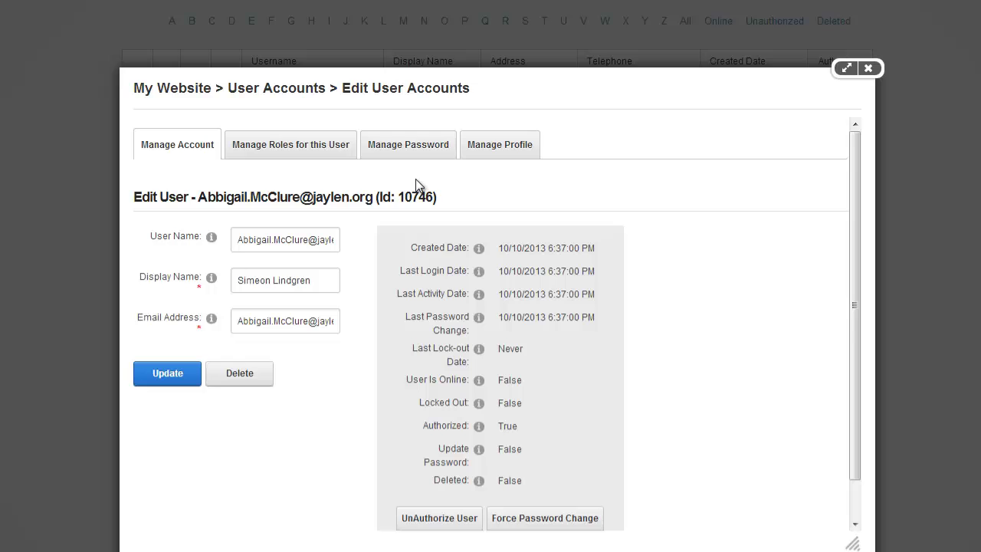
{"action": "scroll", "coordinate": [417, 186], "scroll_direction": "down", "scroll_amount": 1}
{"action": "scroll", "coordinate": [416, 186], "scroll_direction": "up", "scroll_amount": 1}
{"action": "left_click", "coordinate": [868, 70]}
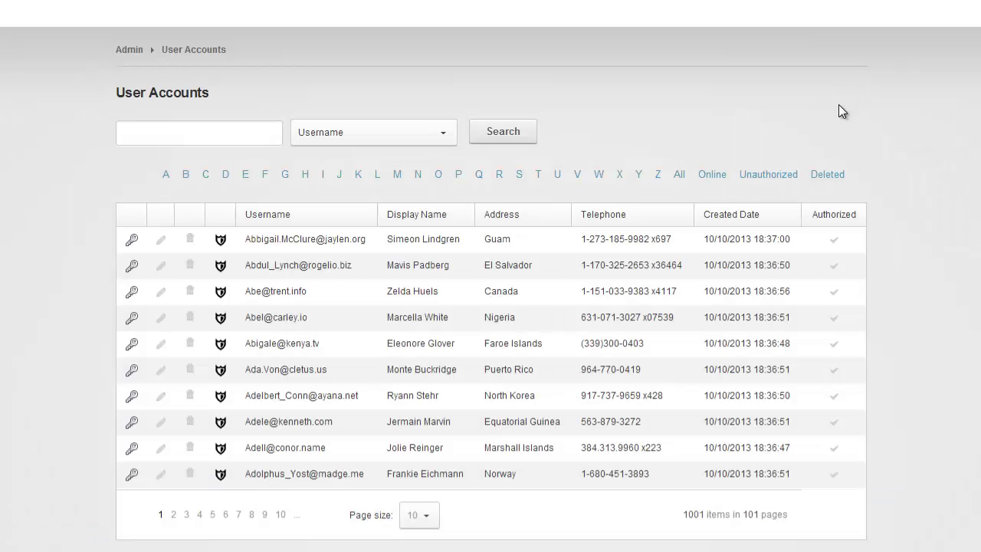